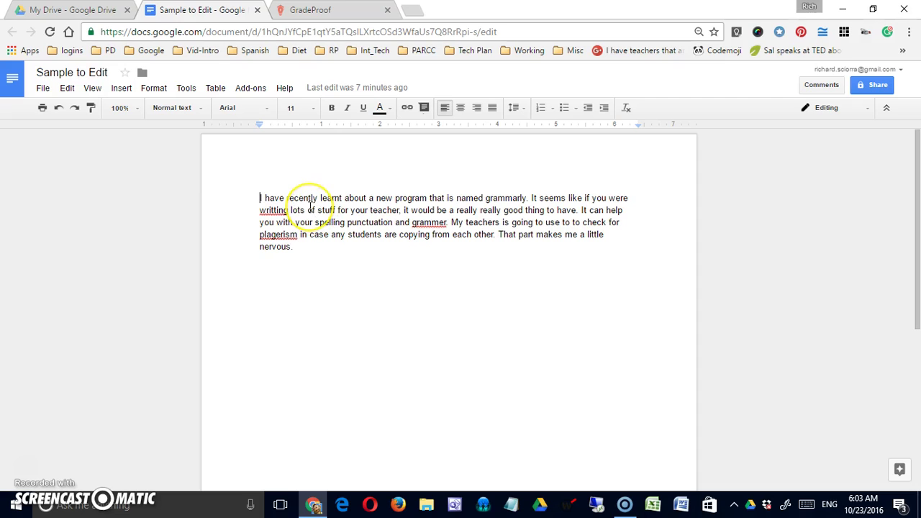
- Find the GradeProof add-on by searching for "grade proof", install it and grant the permissions it requests
click(252, 92)
click(258, 108)
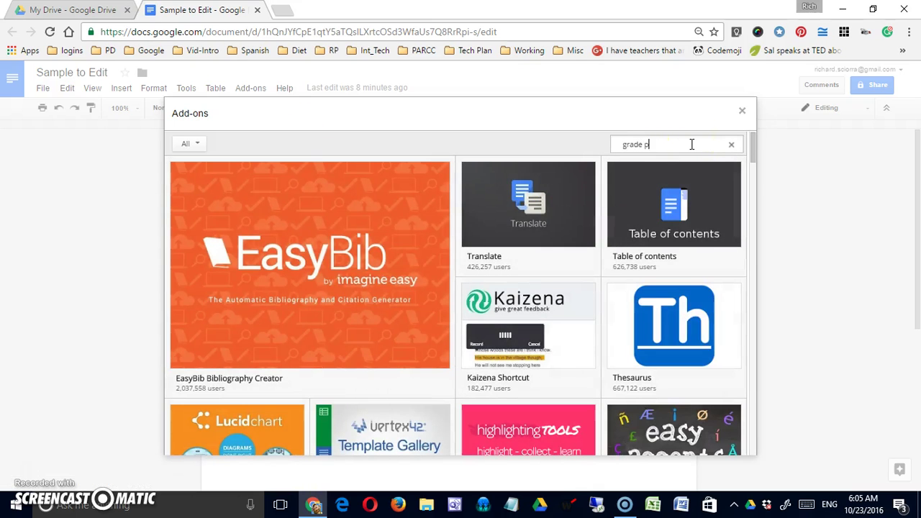
key(Return)
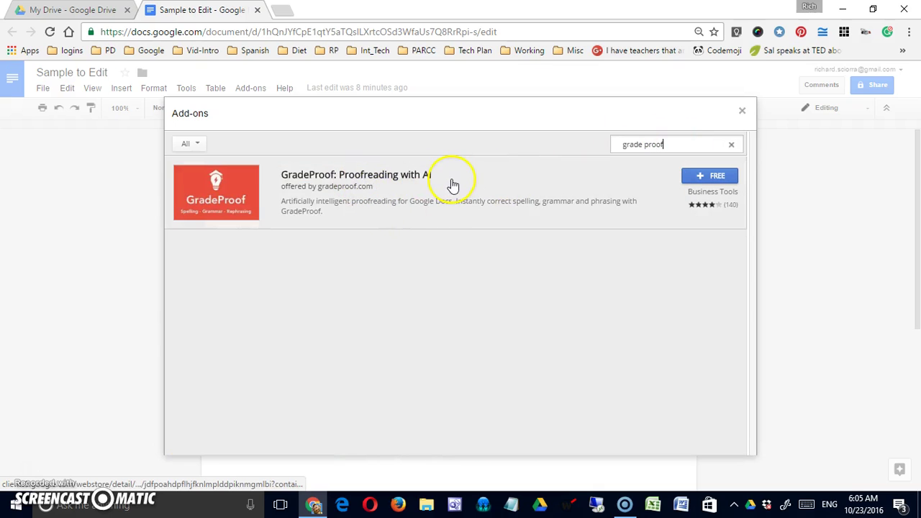
click(695, 178)
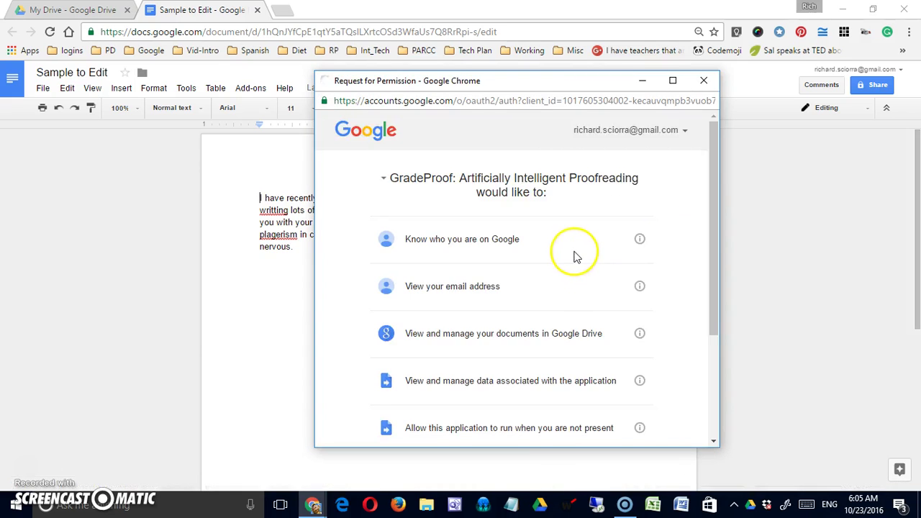
scroll(604, 288, down, 3)
click(631, 419)
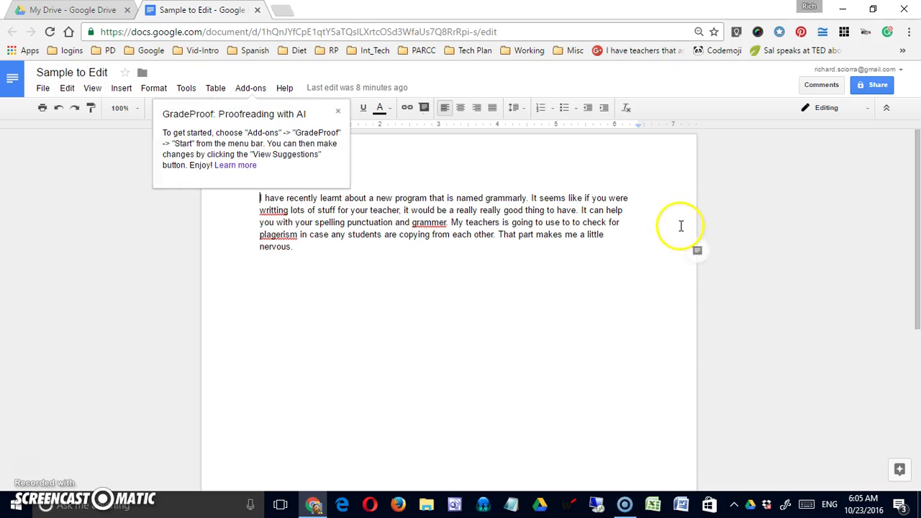
click(909, 31)
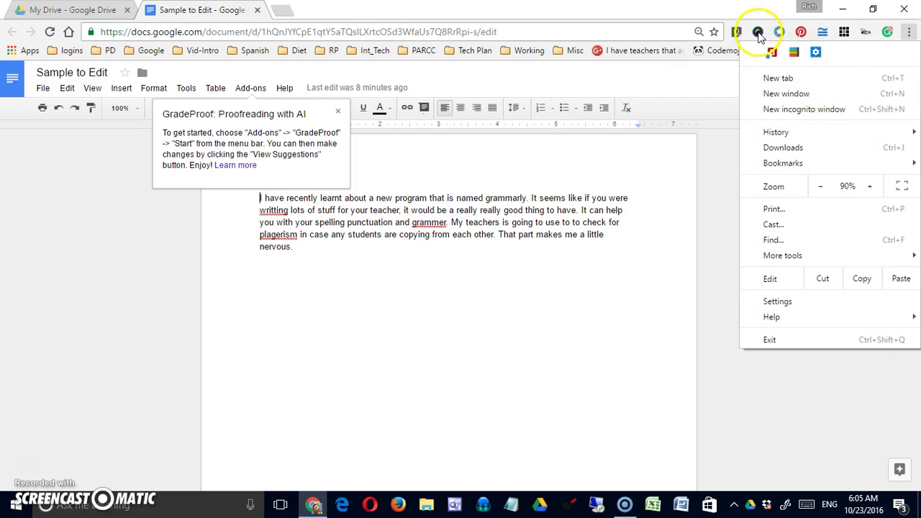
click(619, 198)
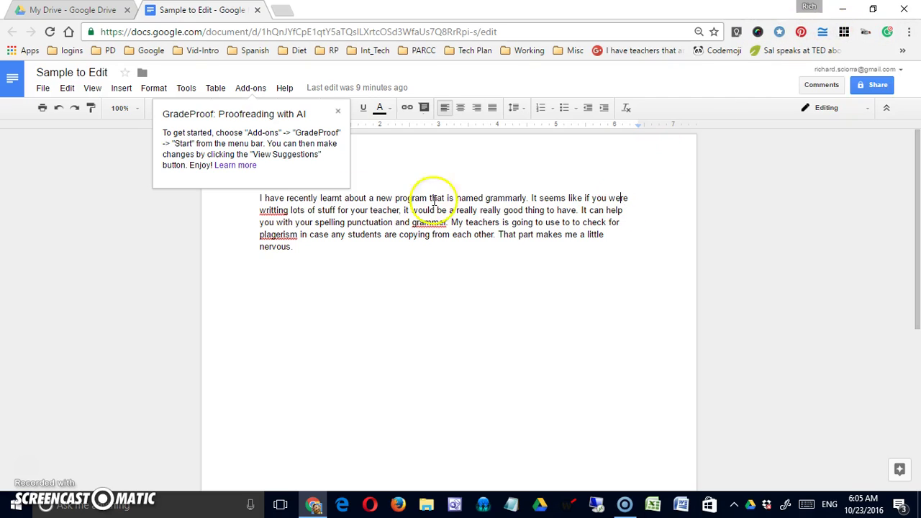
click(406, 210)
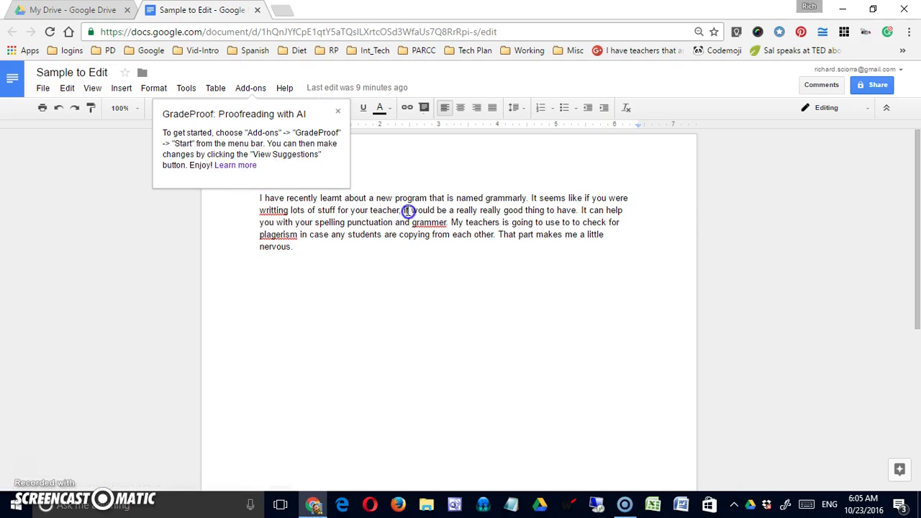
- Dismiss the getting-started notice, start GradeProof on the document and view its suggestions in the editor
click(337, 113)
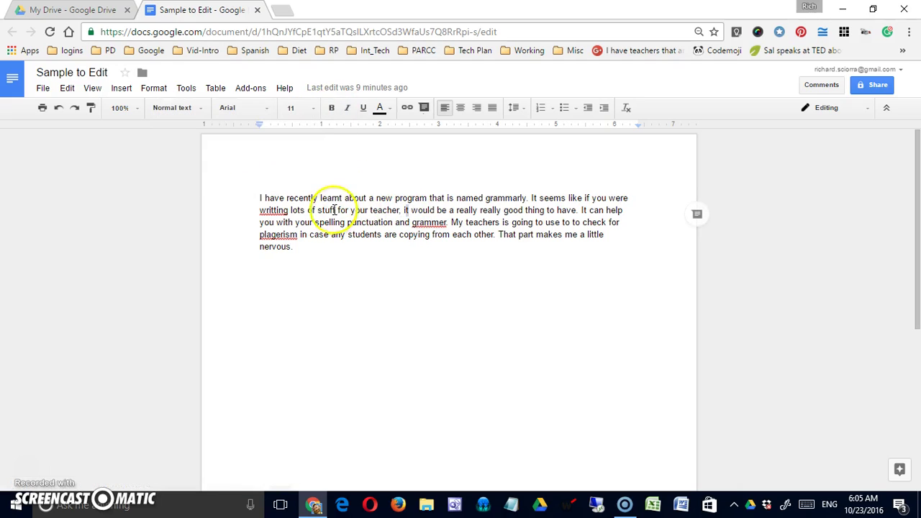
click(251, 87)
mouse_move(259, 110)
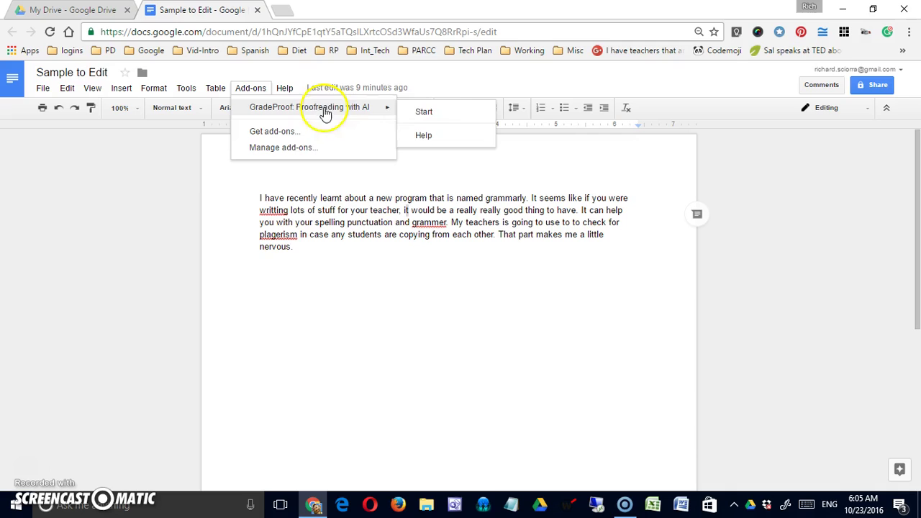
click(445, 113)
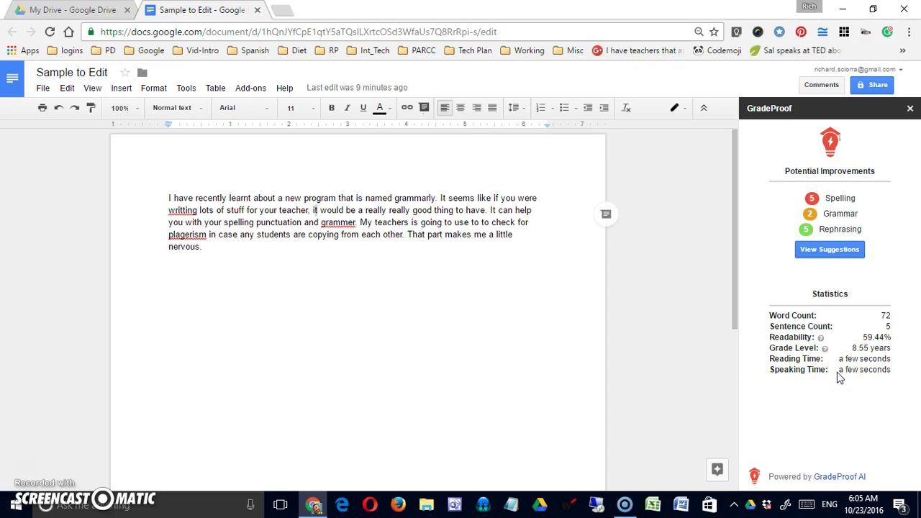
click(839, 251)
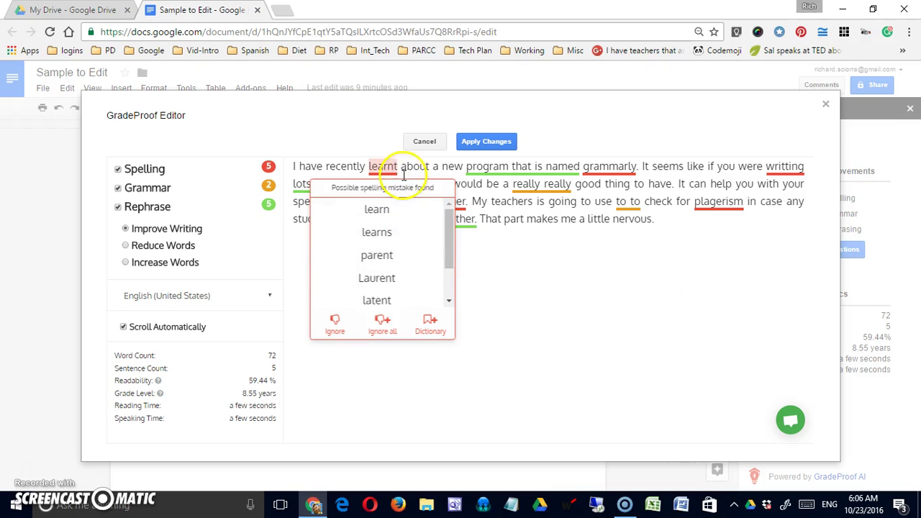
- Change "learnt" to "learned" and accept the simpler phrase "program named" in the first sentence
mouse_move(453, 253)
mouse_down()
mouse_move(451, 287)
mouse_move(448, 247)
mouse_up()
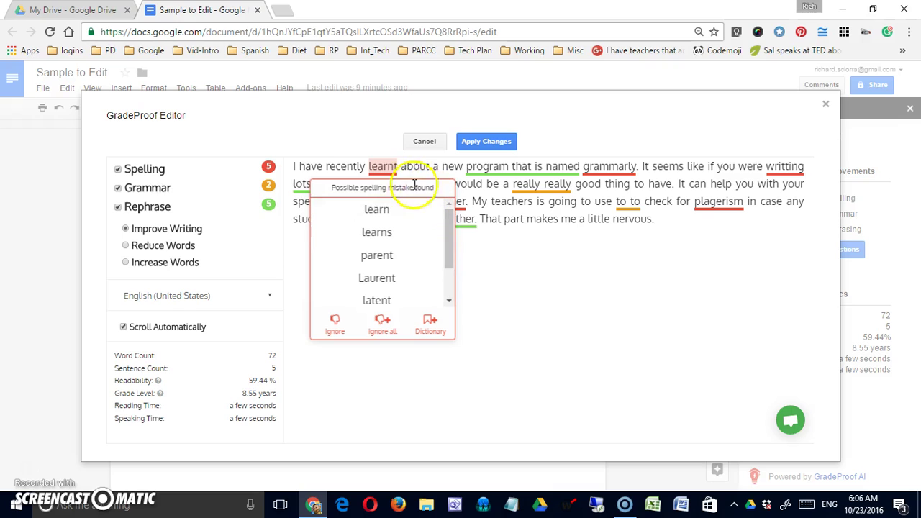
click(400, 159)
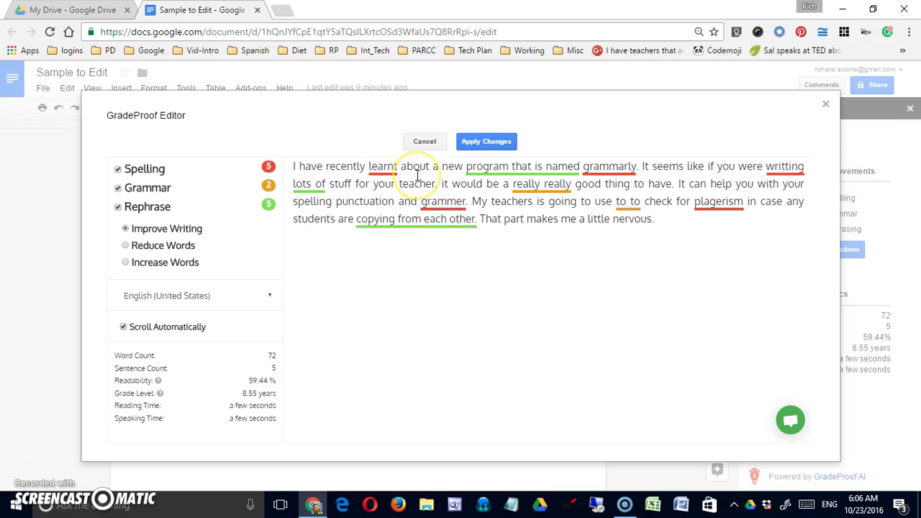
key(BackSpace)
text(ed)
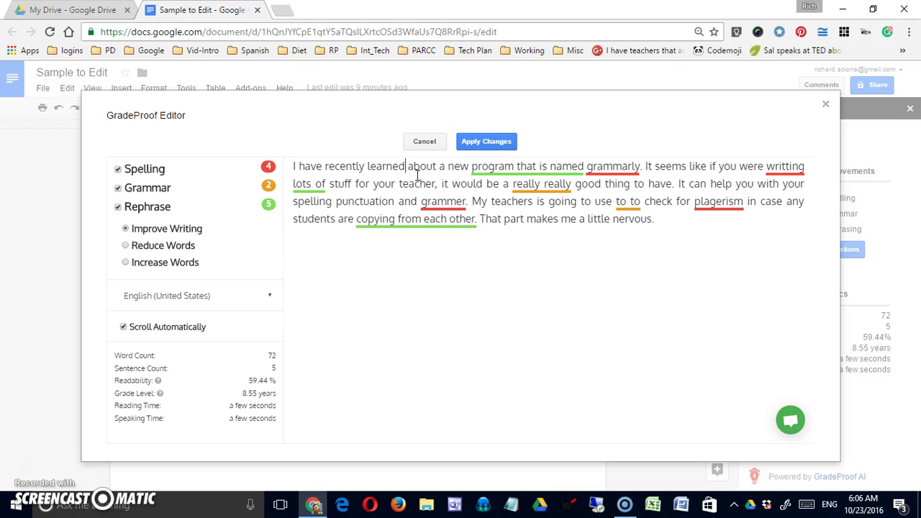
click(511, 166)
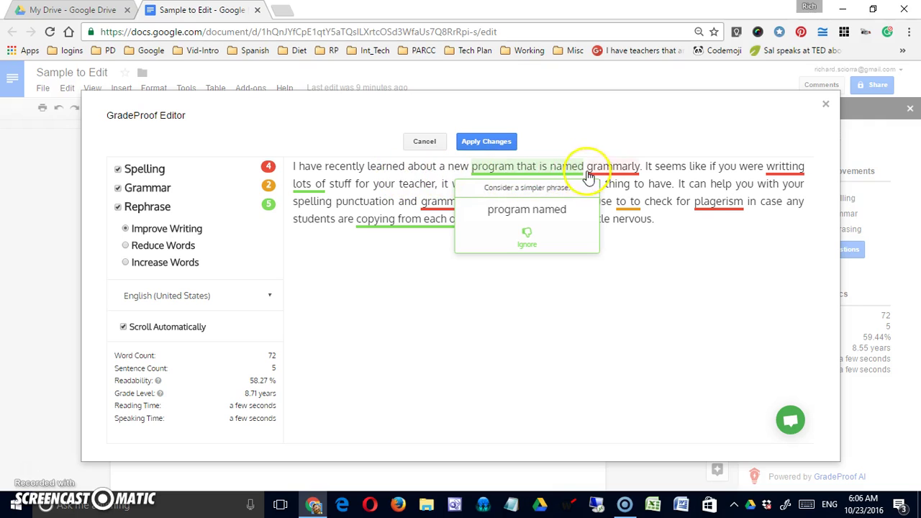
click(545, 215)
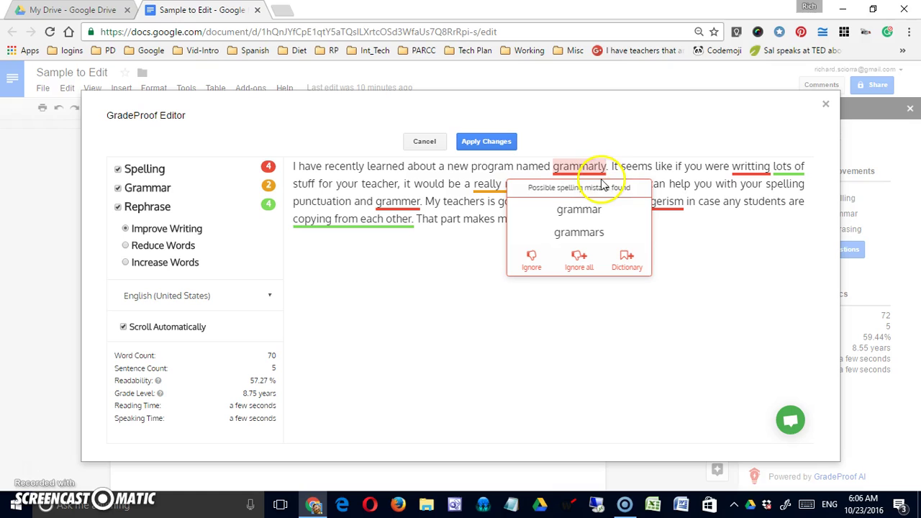
- Capitalize the program name in the first sentence so that it reads "Grammarly"
click(559, 168)
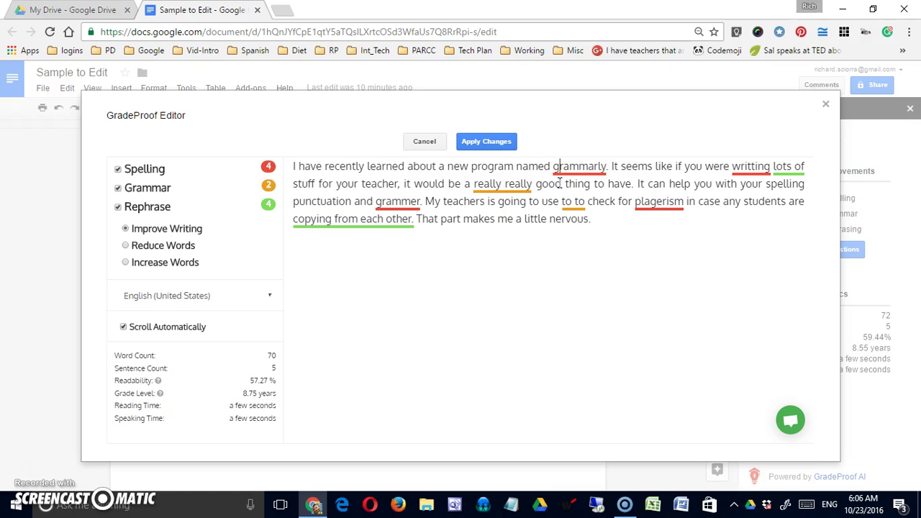
key(BackSpace)
text(G)
click(579, 184)
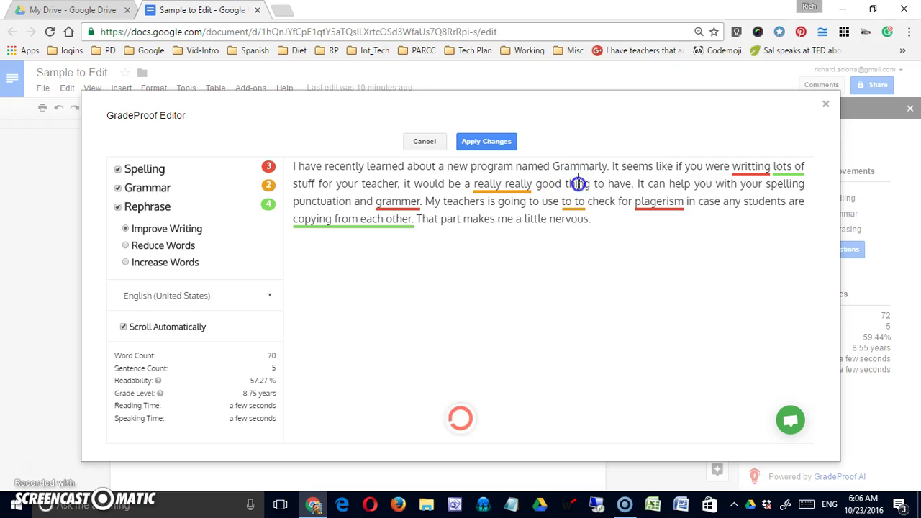
click(578, 166)
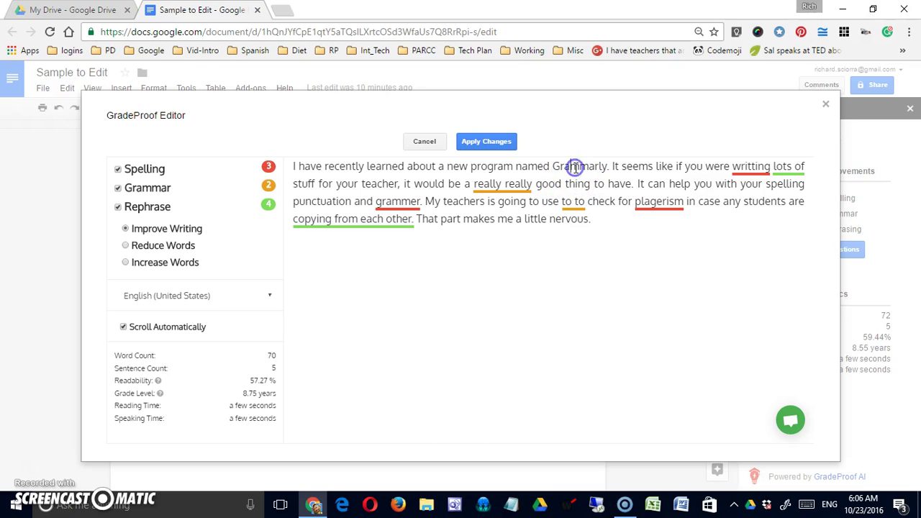
click(577, 167)
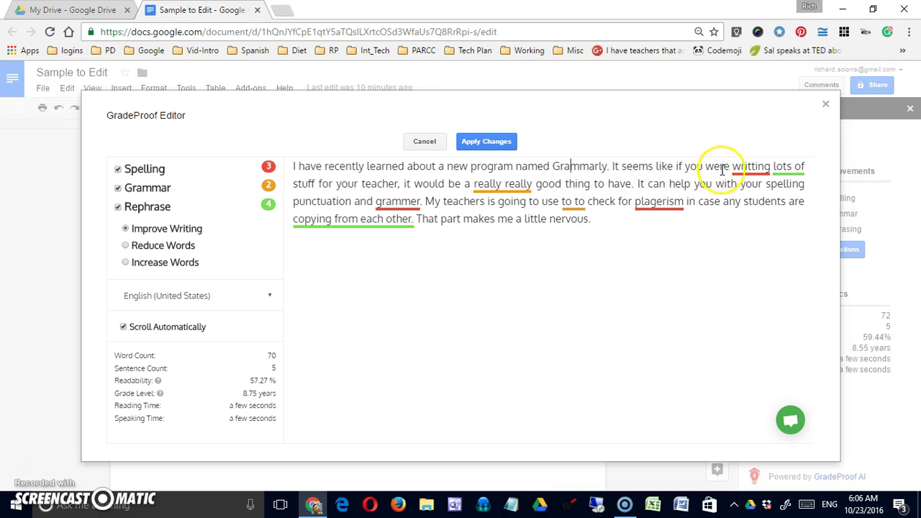
- Correct "writting" to the suggested "writing" and review the simpler expressions offered for "lots of"
click(751, 167)
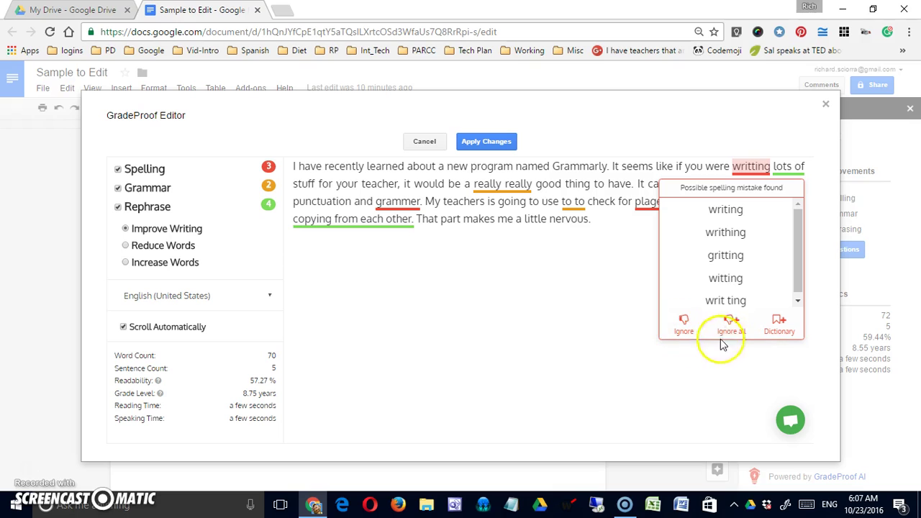
click(728, 210)
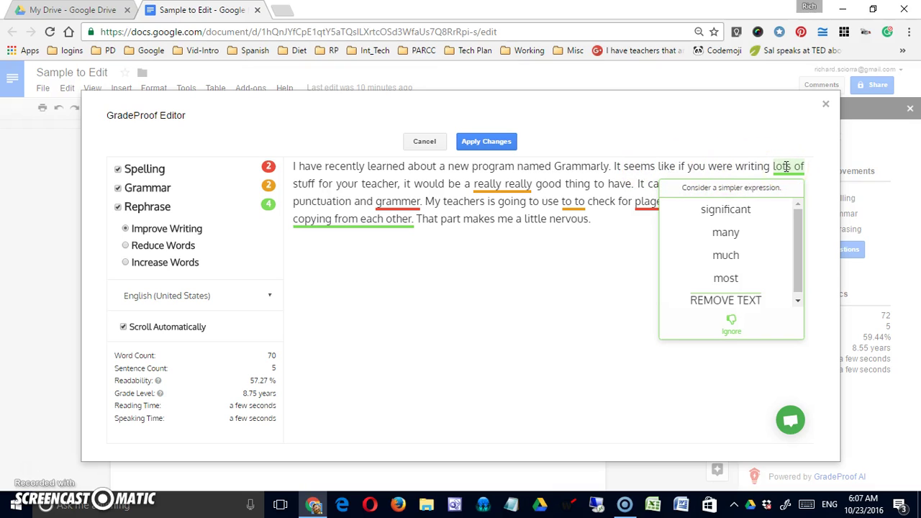
drag(800, 269, 796, 239)
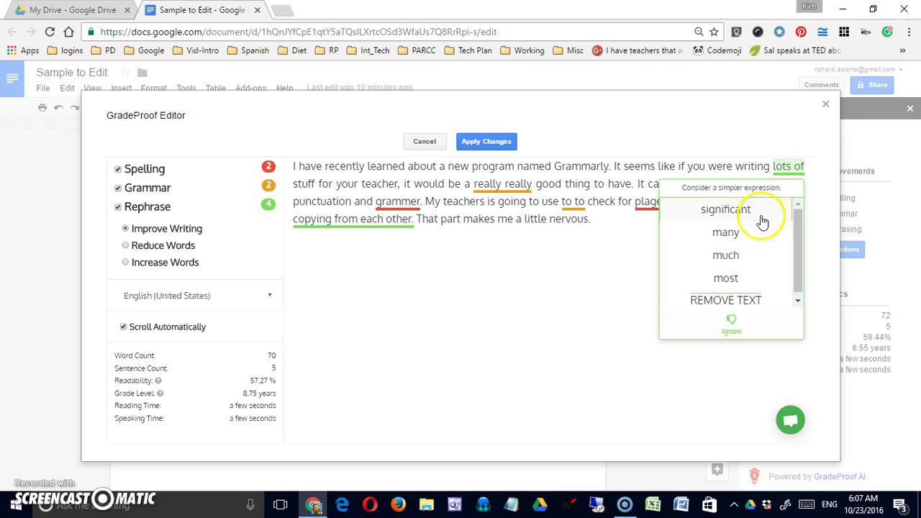
drag(747, 251, 743, 277)
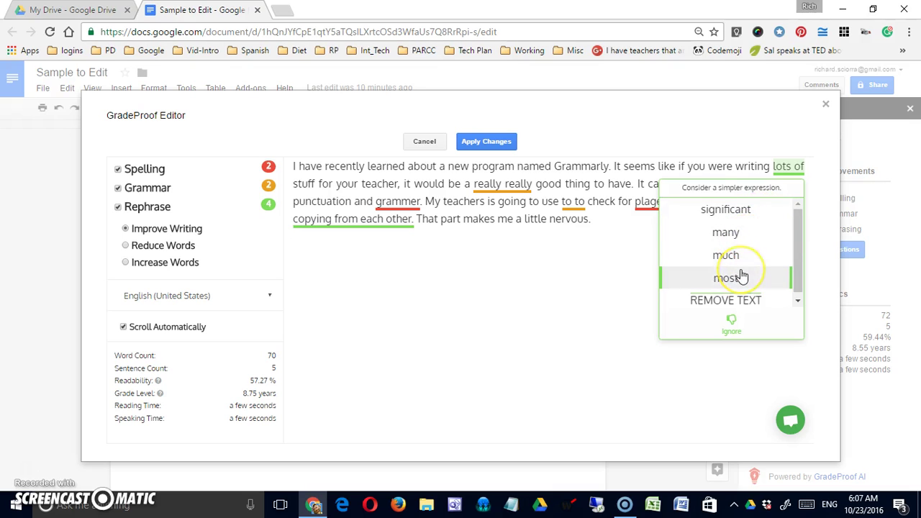
click(777, 165)
click(802, 165)
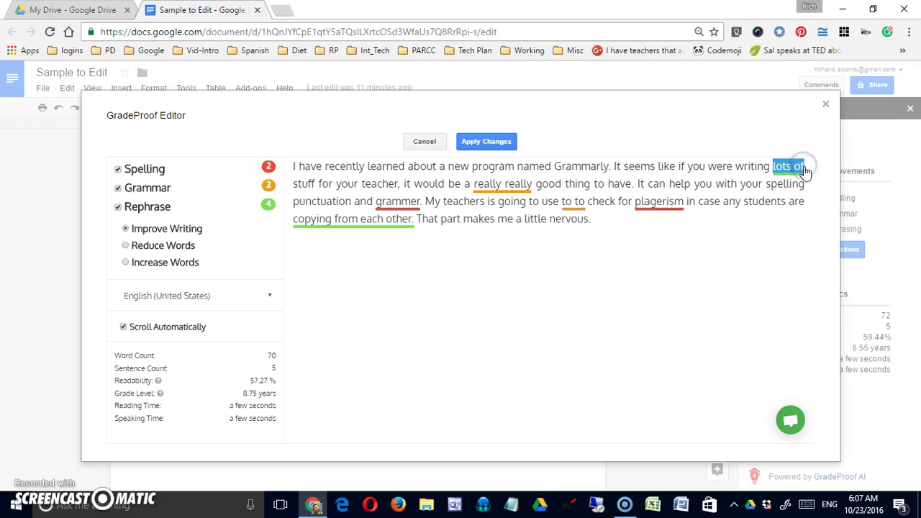
click(803, 167)
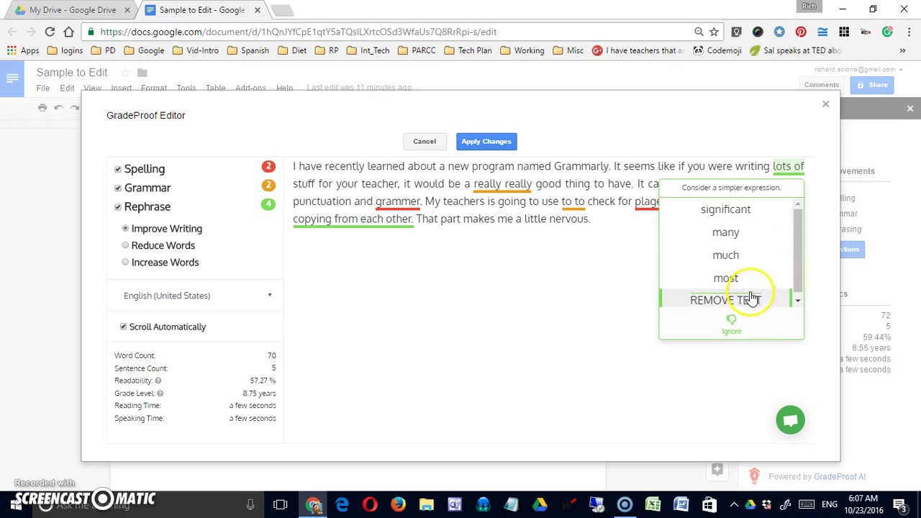
- Replace "lots of" with "many" in the second sentence
click(783, 164)
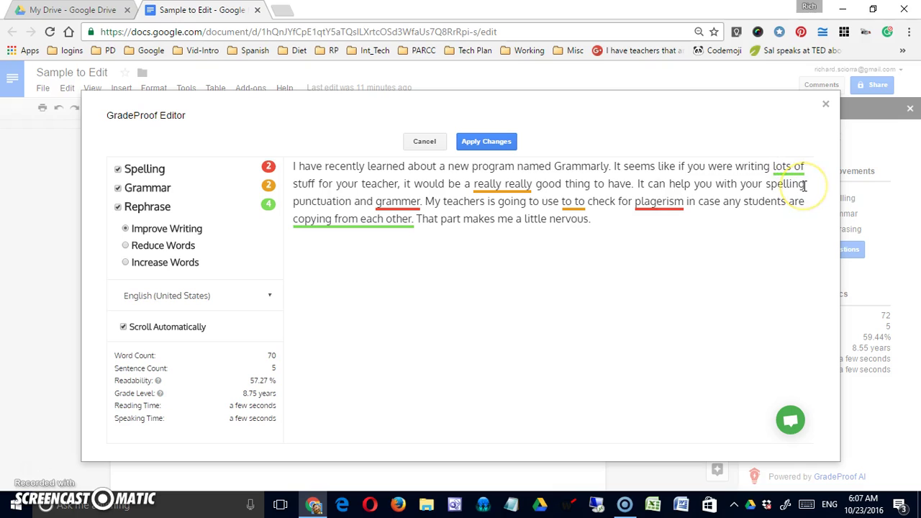
key(BackSpace)
key(BackSpace)
key(Delete)
key(Delete)
key(Delete)
key(Delete)
key(Delete)
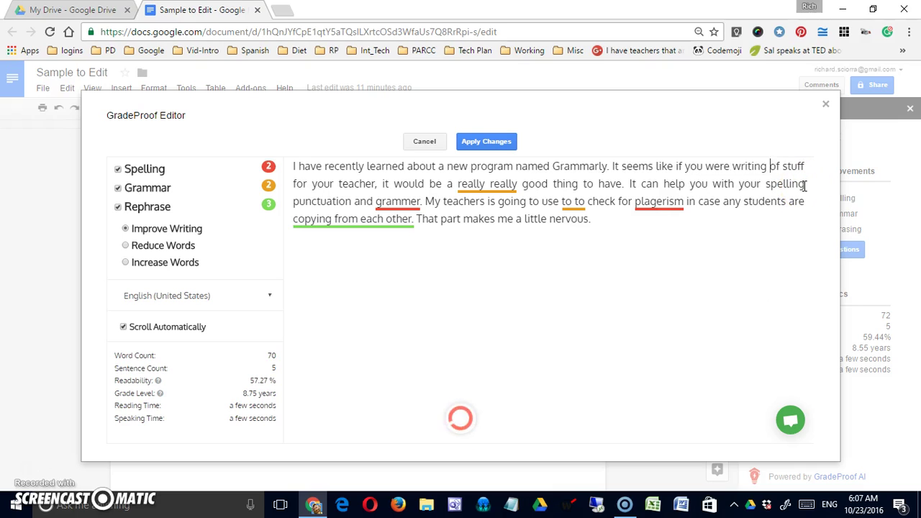
text(many)
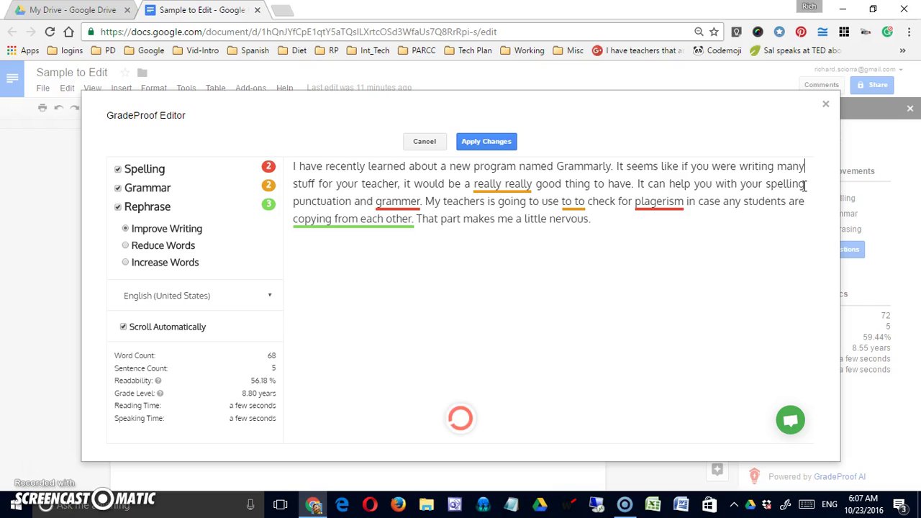
- Replace the word "stuff" with "things" in the second sentence
text(things)
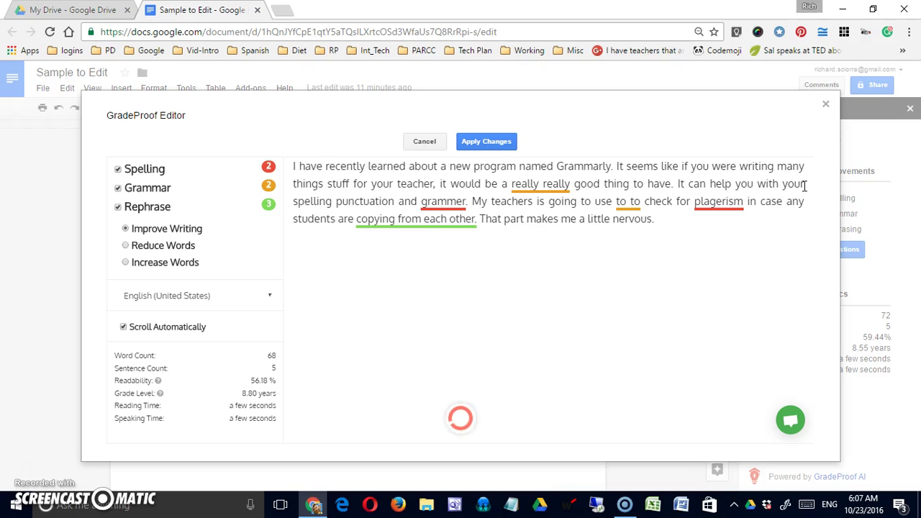
key(Delete)
key(Delete)
key(Delete)
key(Delete)
key(Delete)
key(Delete)
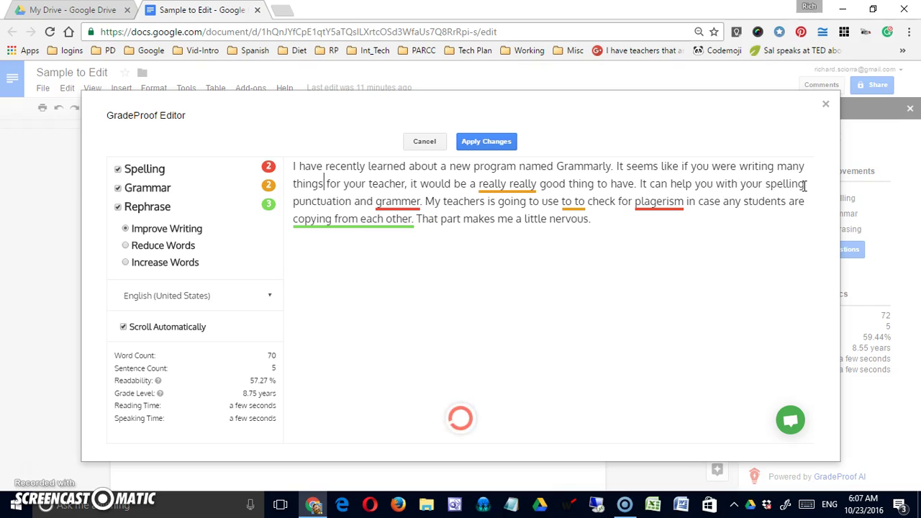
- Accept the suggestion that reduces the repeated "really really" to a single "really"
click(678, 298)
click(511, 186)
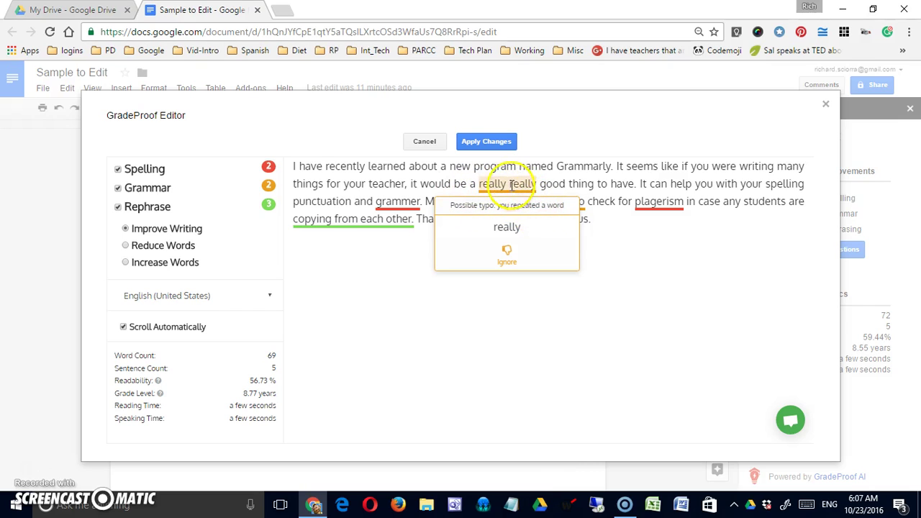
click(507, 229)
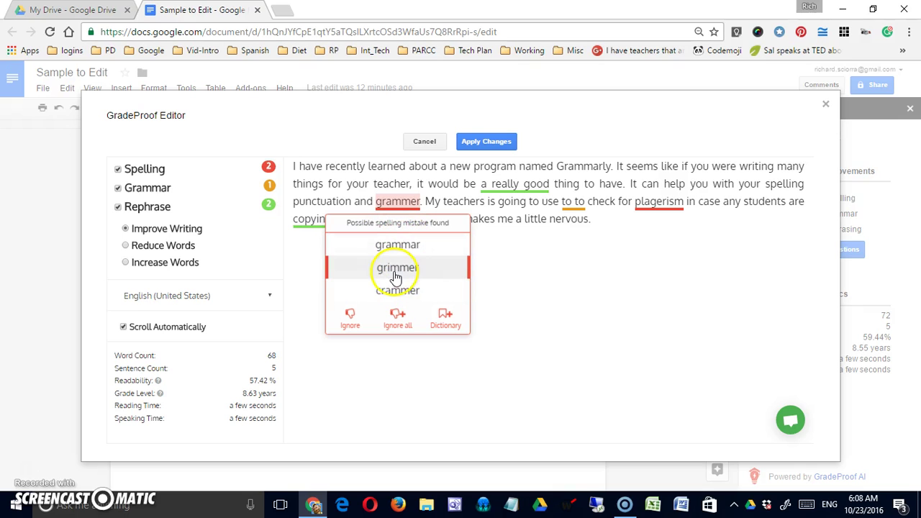
- Leave the "grammer" suggestion unused and apply the changes made in the GradeProof editor to the document
click(595, 271)
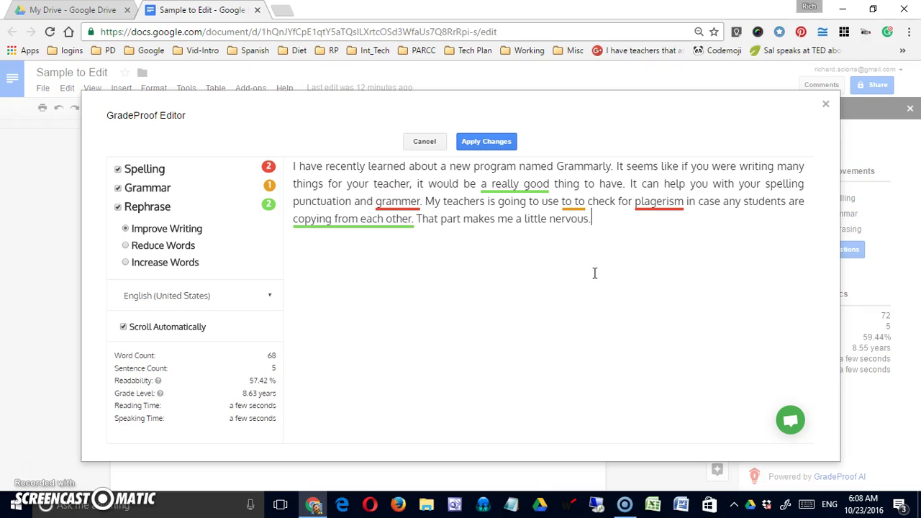
click(502, 316)
click(498, 142)
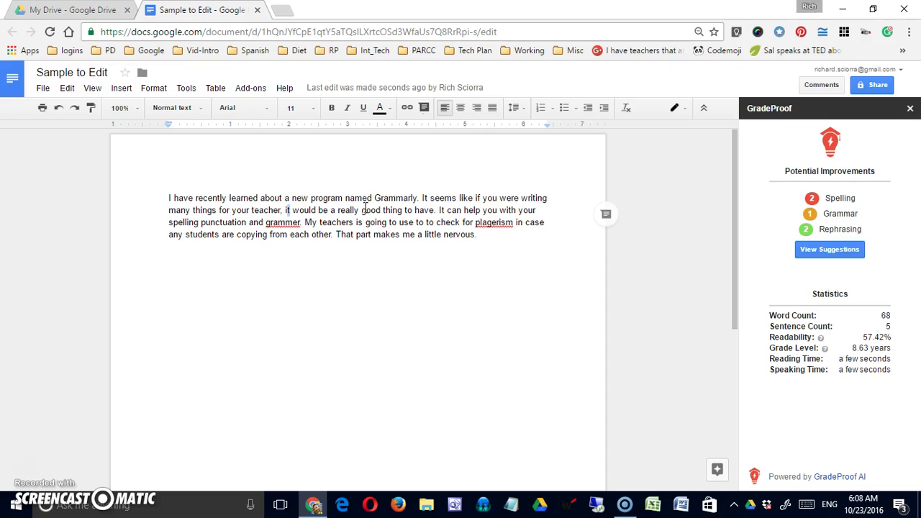
click(344, 248)
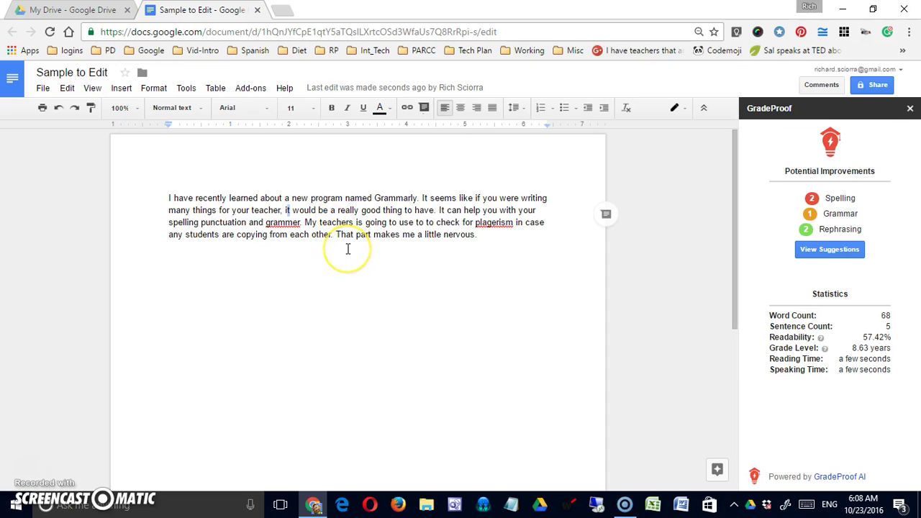